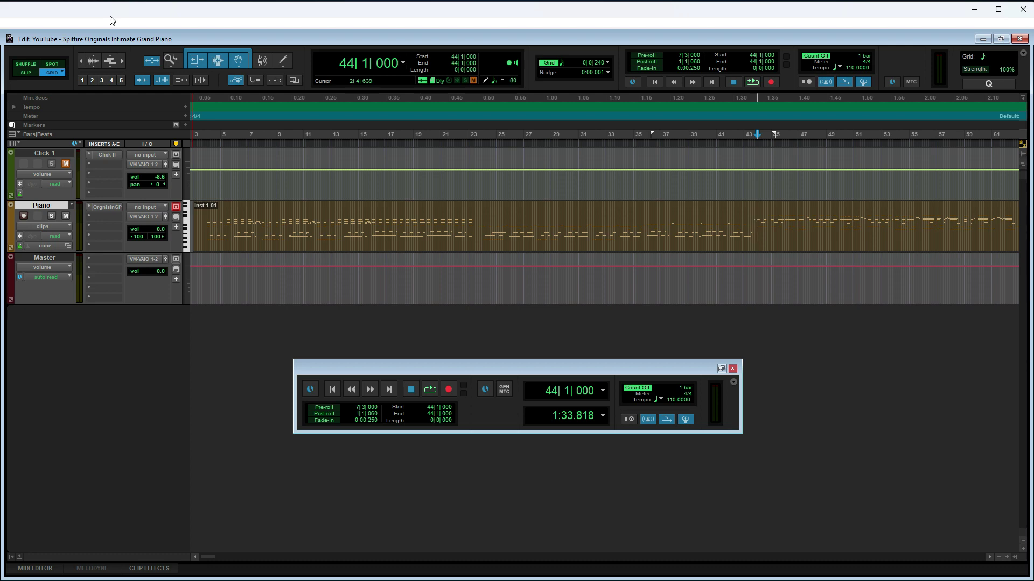
- Insert the Key Detector plug-in below the instrument on the Piano track and play the session for it to analyse the key
click(99, 222)
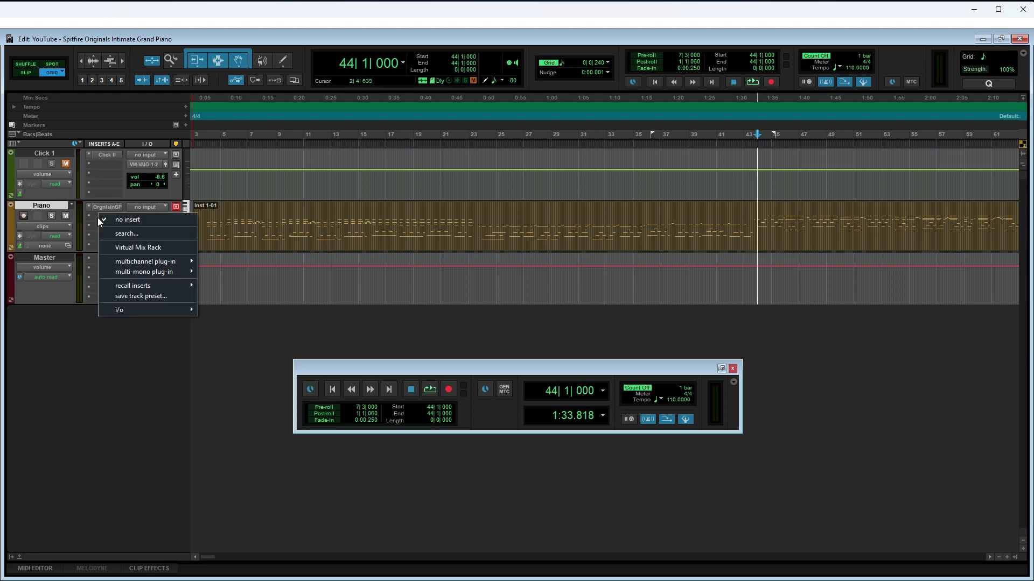
click(132, 237)
text(key)
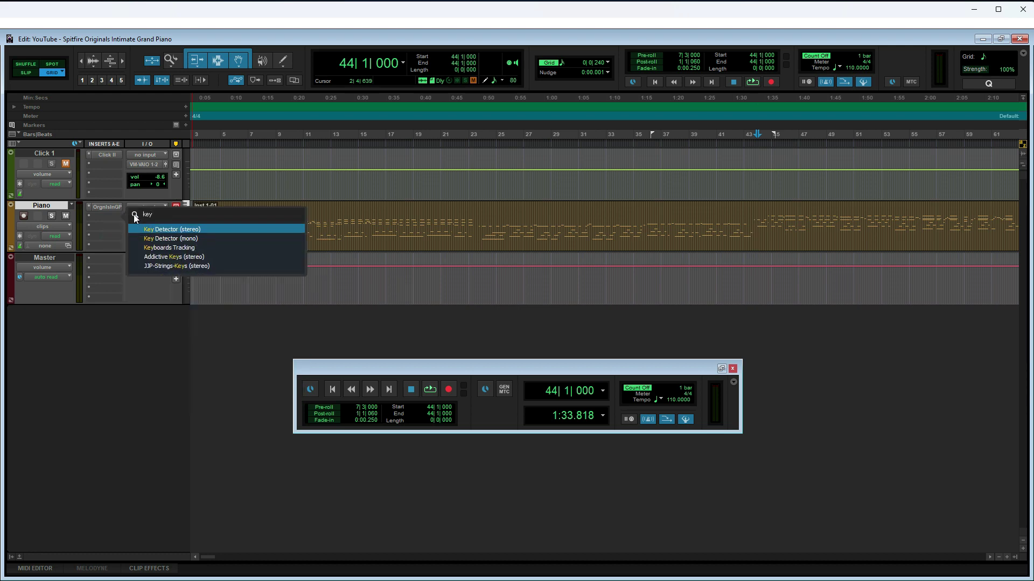
click(179, 236)
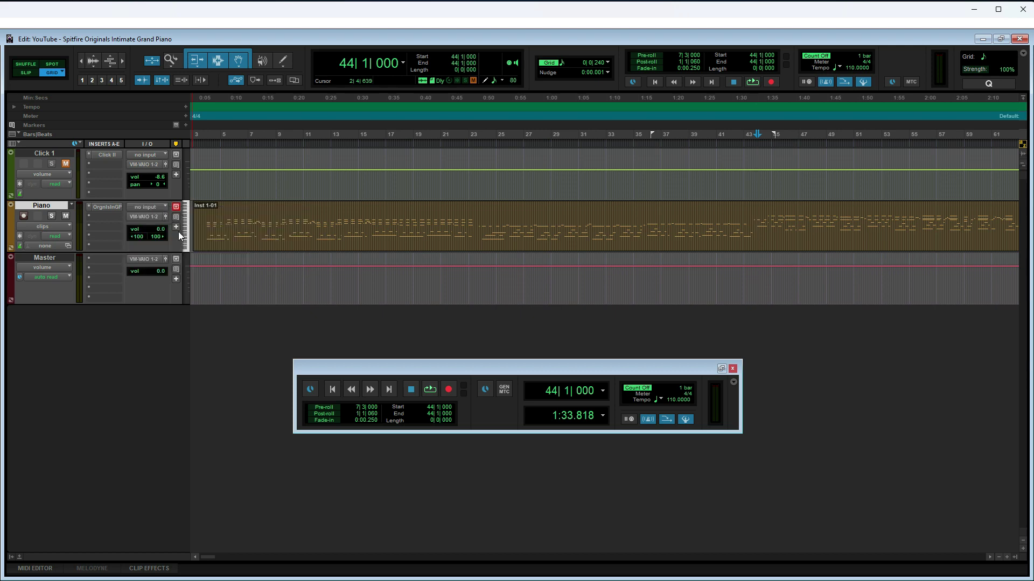
drag(168, 112, 349, 97)
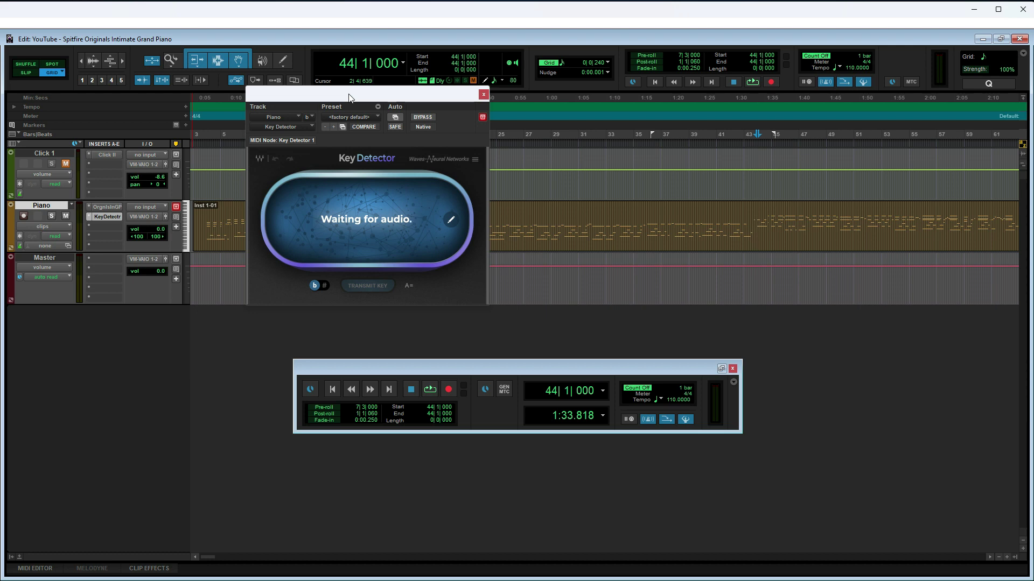
key(space)
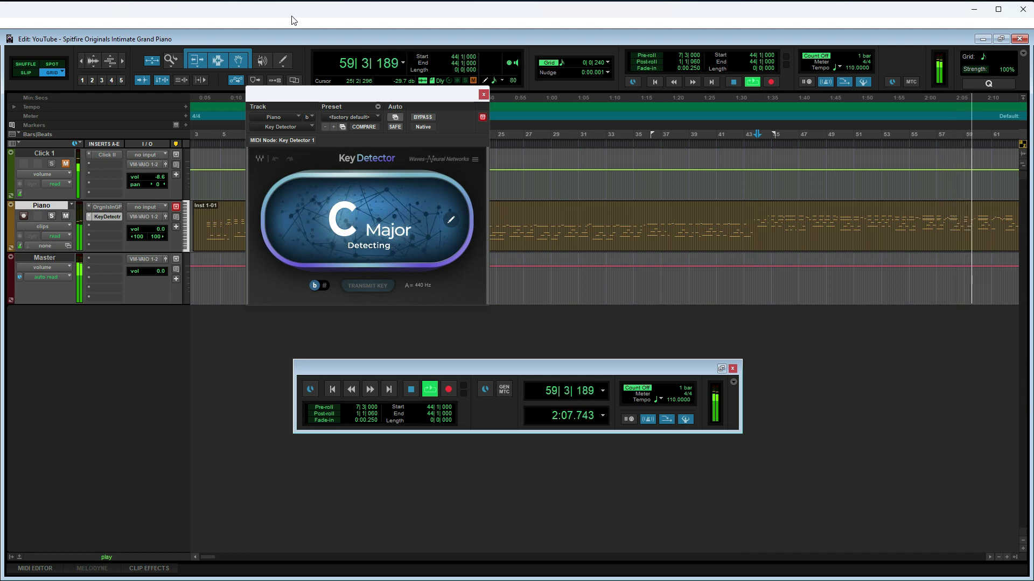
key(space)
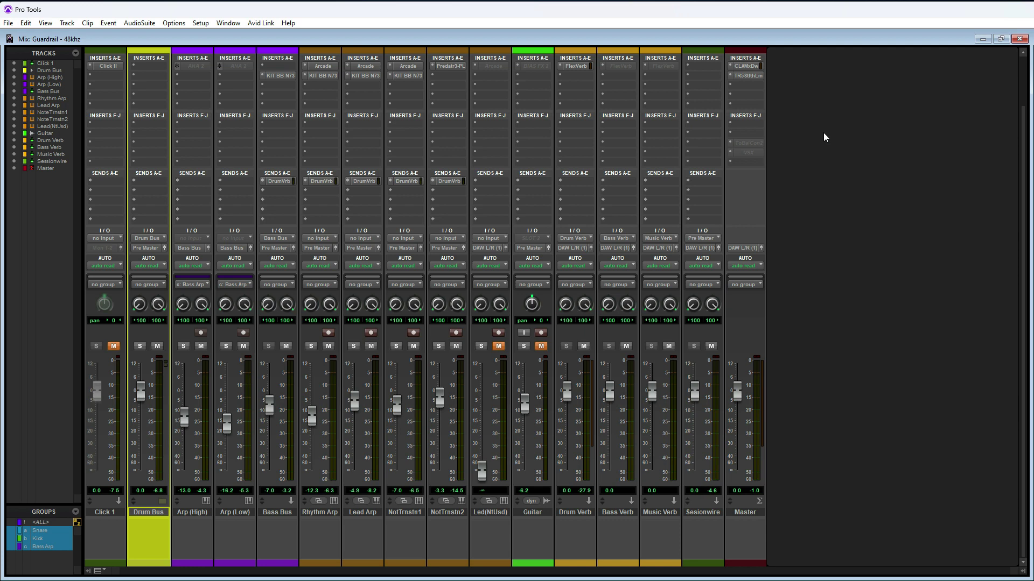
- Insert Key Detector (stereo) in the Master track's first F-J insert slot and play the session to detect the song's key
click(747, 125)
text(key)
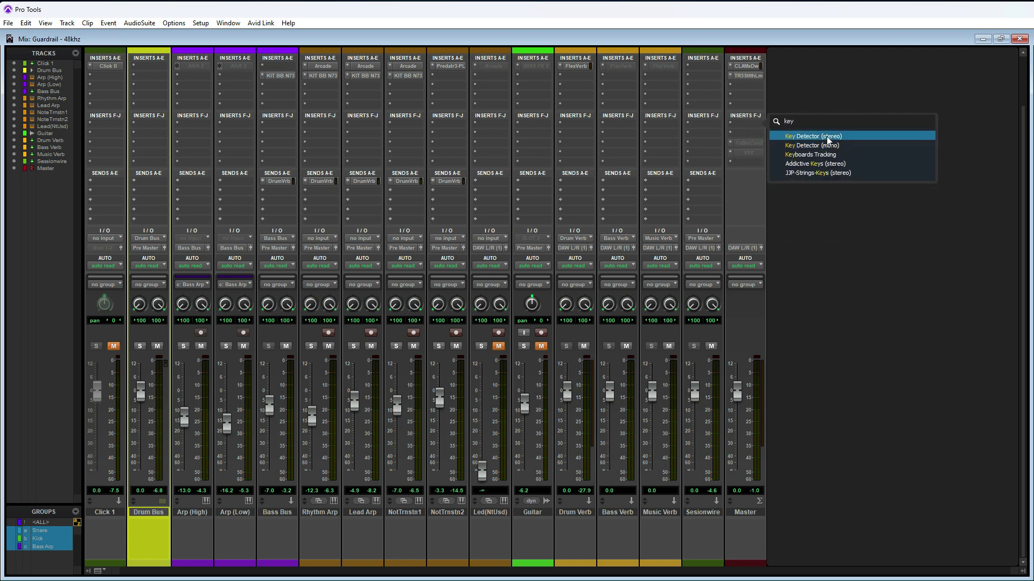
click(826, 136)
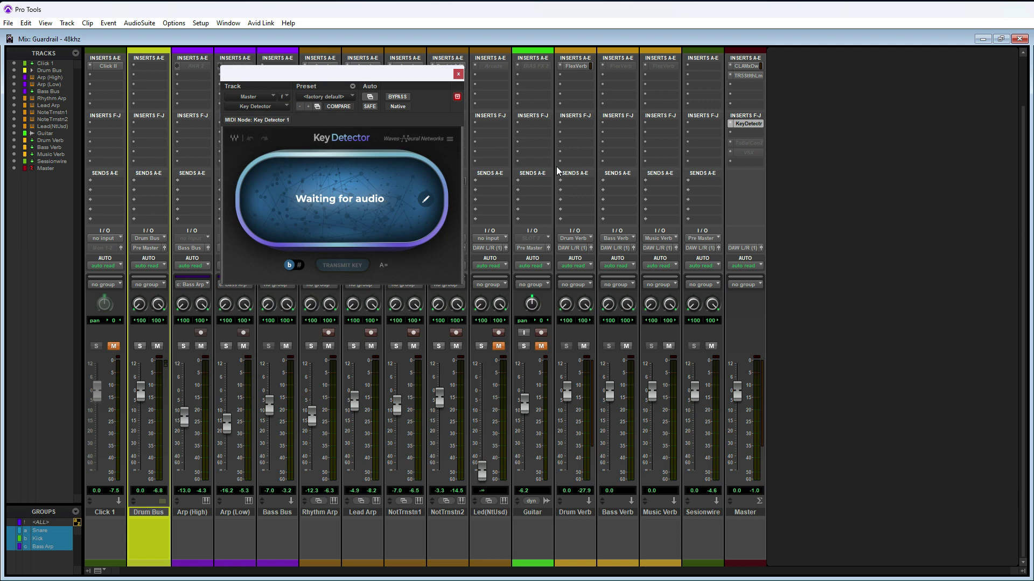
key(space)
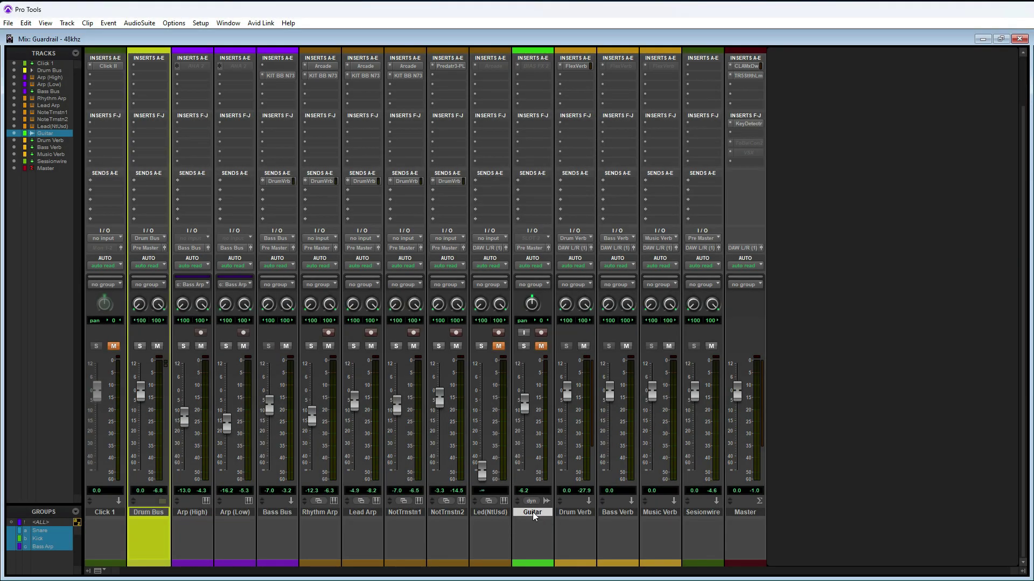
- Create one mono audio track named Vox after the Guitar track
key(ctrl+shift+n)
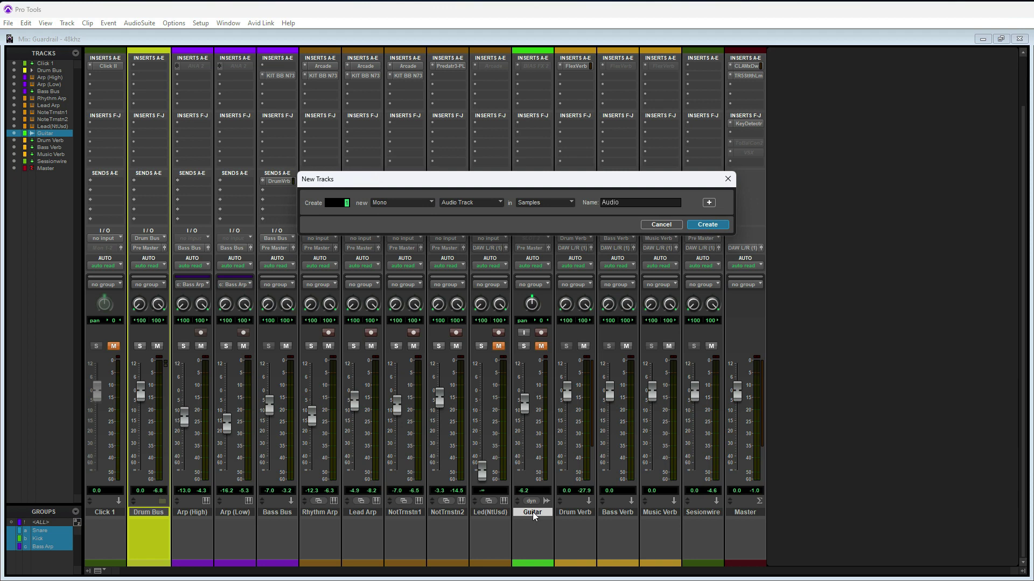
click(625, 206)
key(Return)
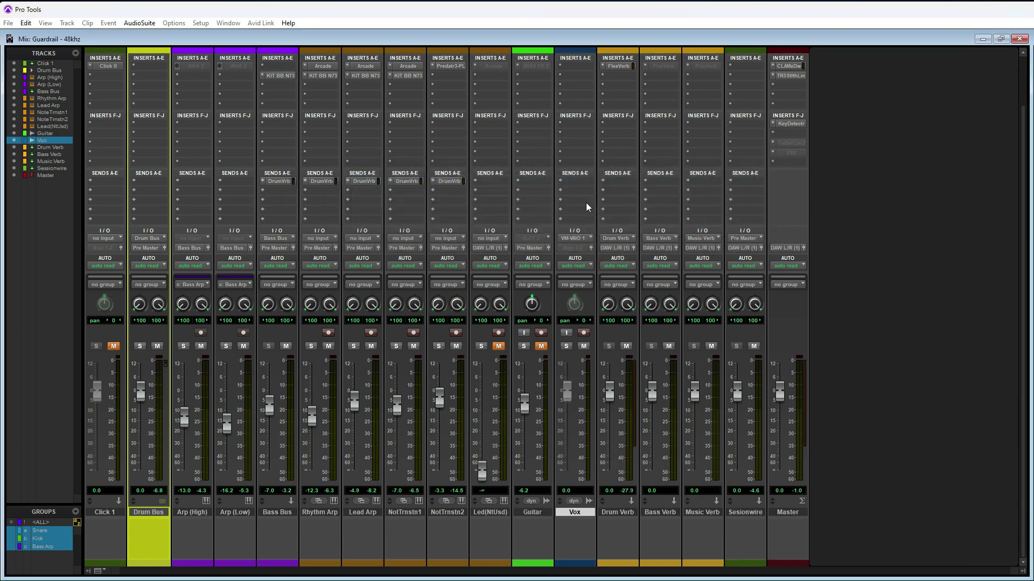
- Insert Waves Tune Real-Time (mono) in the Vox track's first insert slot and close its plug-in window
click(571, 67)
click(599, 84)
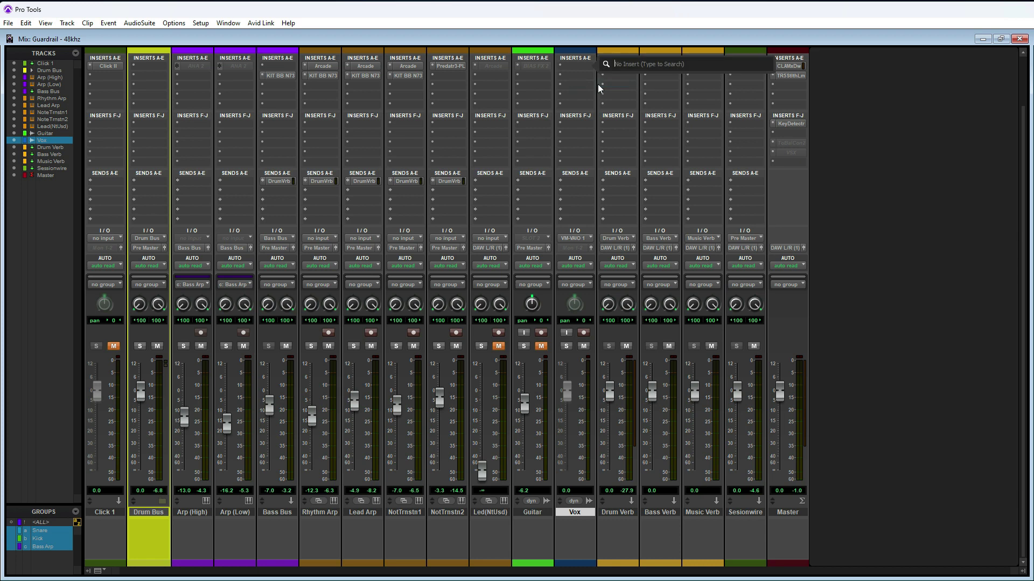
text(waves)
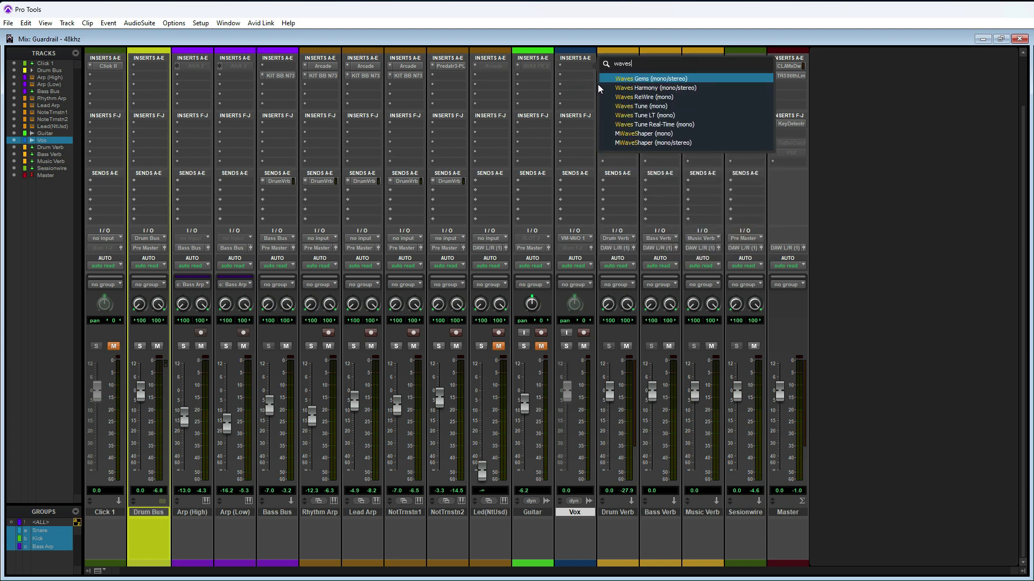
click(663, 126)
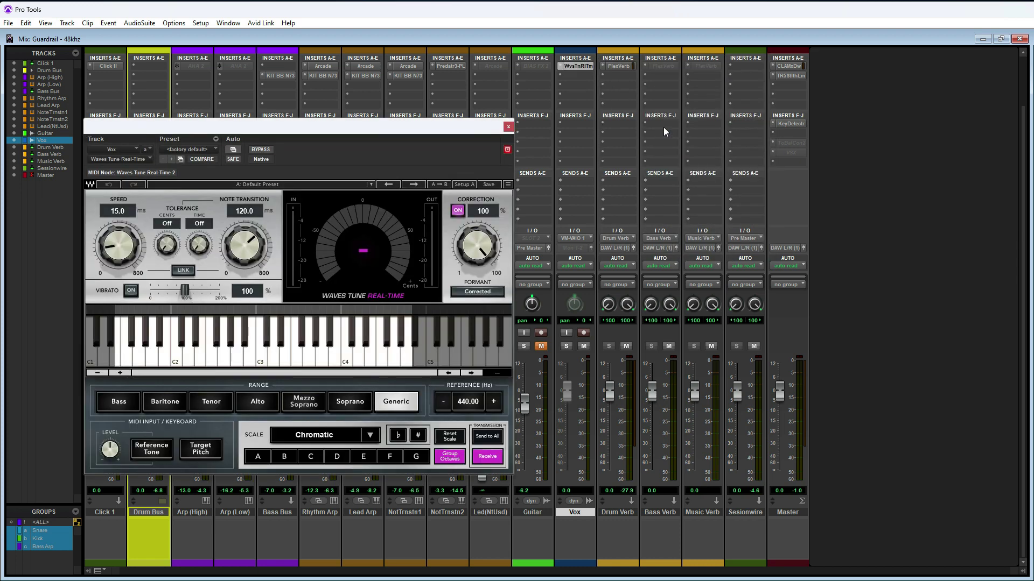
click(509, 126)
- Insert Waves Harmony (mono/stereo) in the Vox track's second insert slot and move its window clear of the inserts
click(568, 75)
click(595, 94)
text(waves)
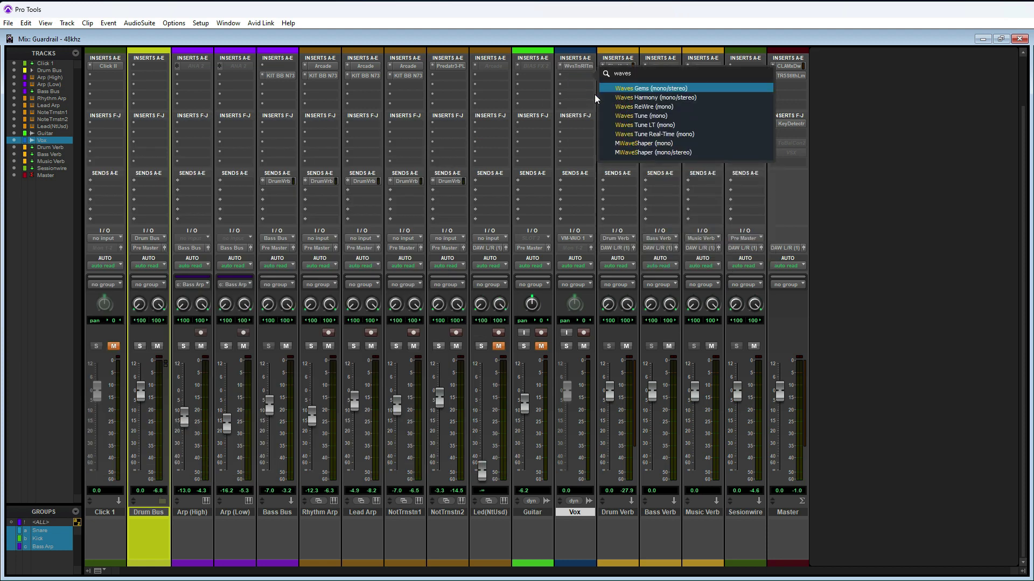
click(656, 98)
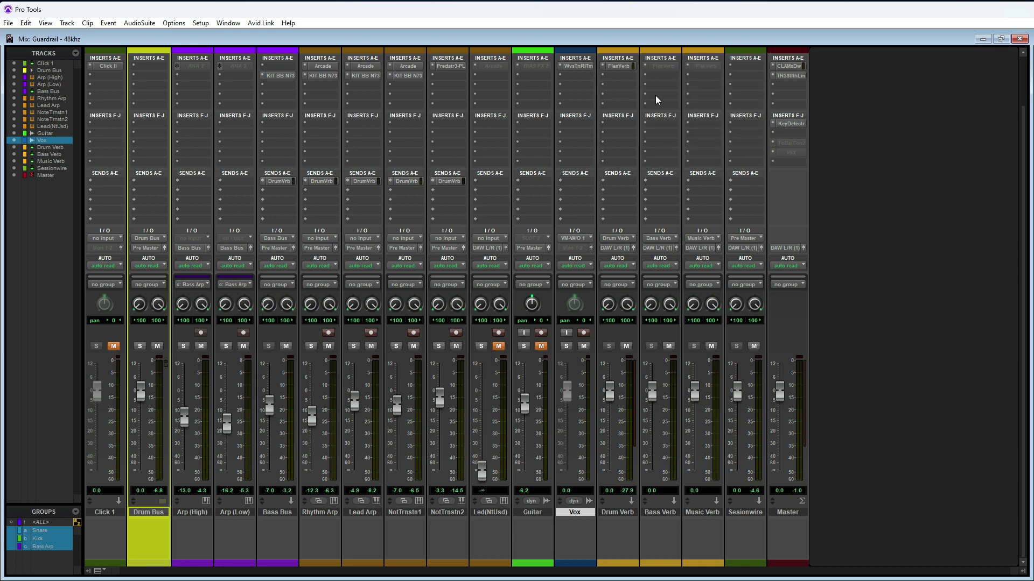
drag(626, 132, 980, 229)
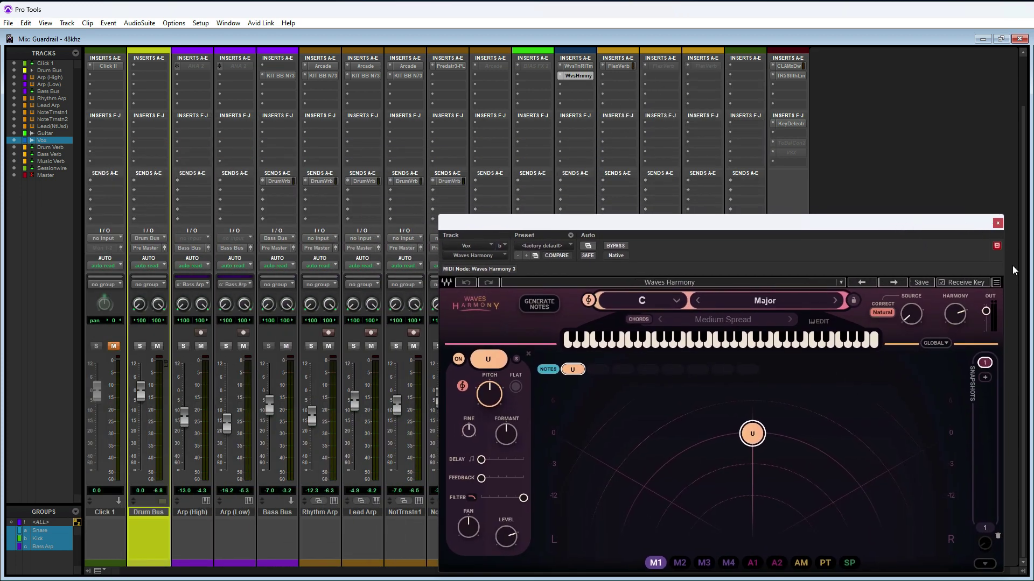
- Reopen the Vox track's Waves Tune Real-Time window, place it beside Waves Harmony, and keep it open when other plug-ins are opened
click(567, 65)
drag(741, 225, 300, 212)
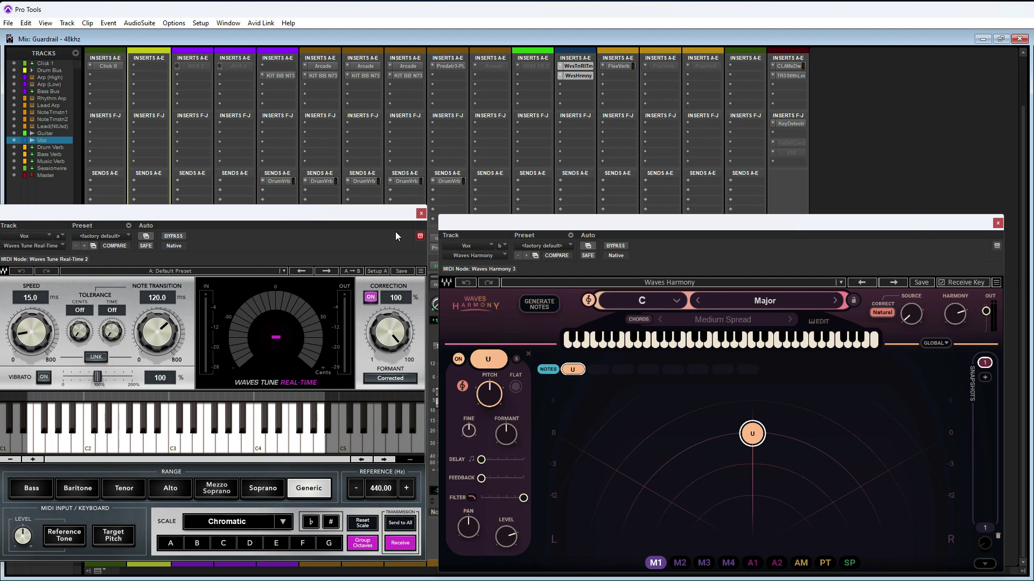
click(420, 236)
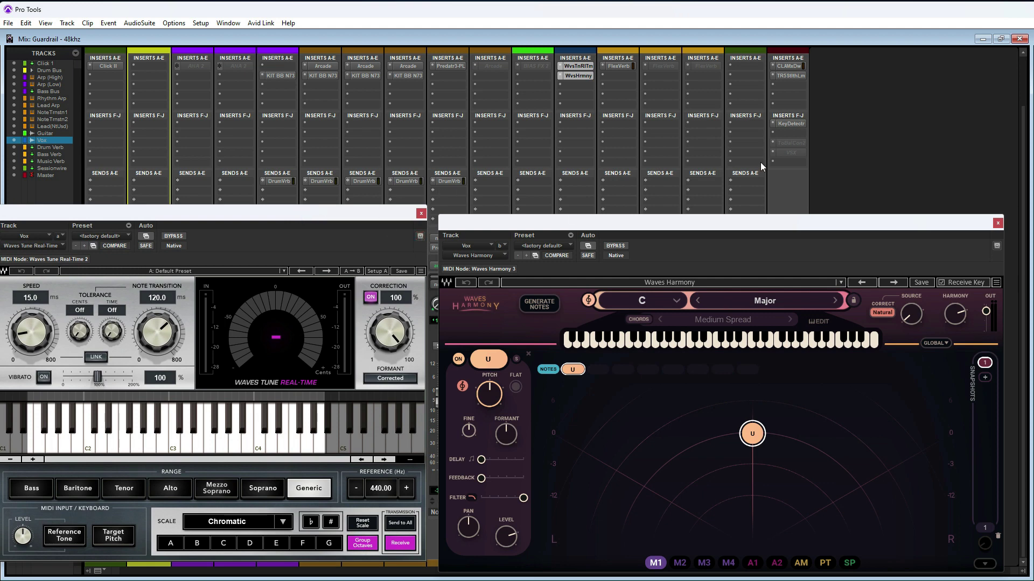
- Open the Master track's Key Detector above the other plug-in windows and transmit the detected key to the Vox plug-ins
click(789, 124)
drag(162, 216, 595, 17)
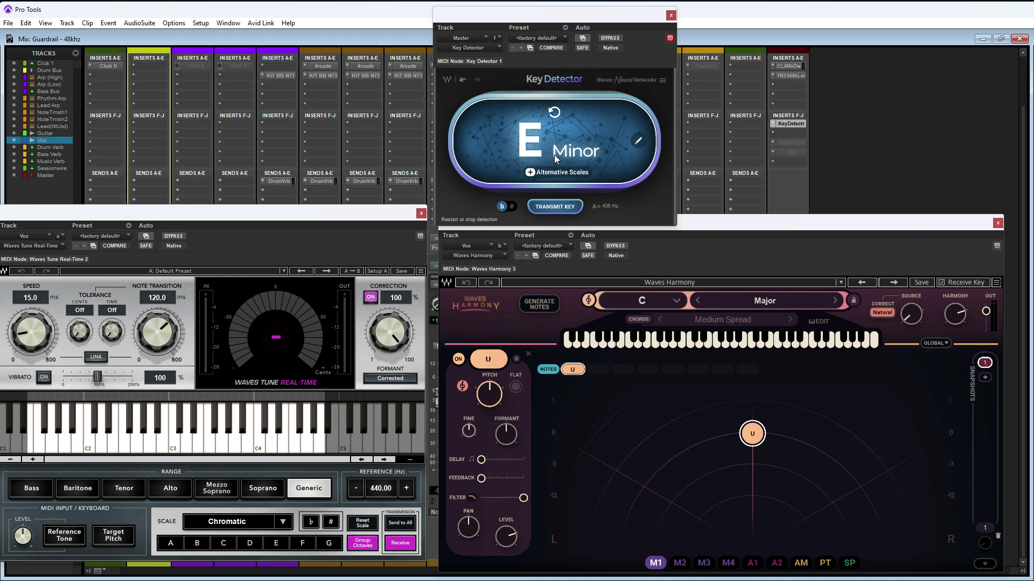
click(542, 209)
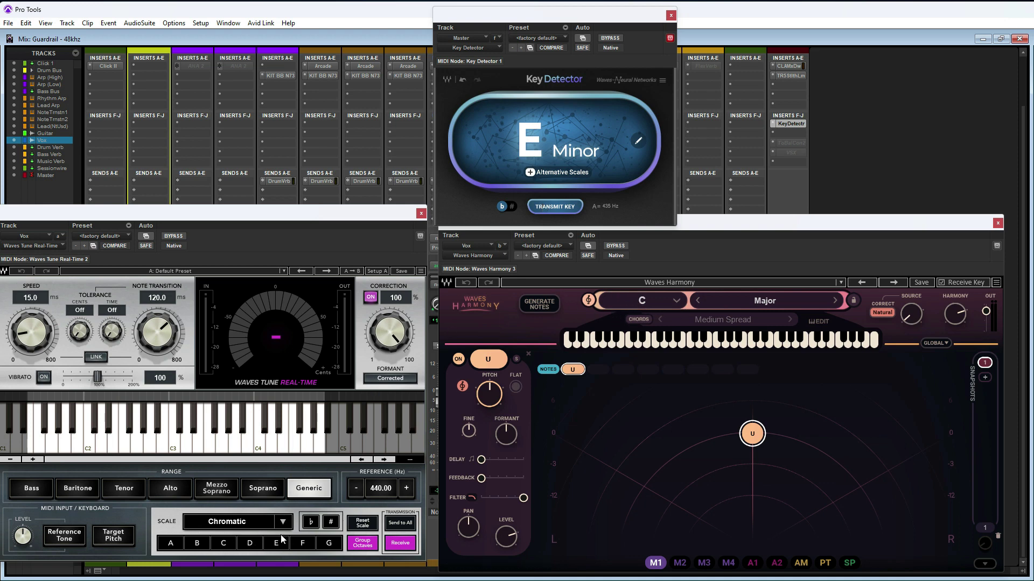
click(556, 207)
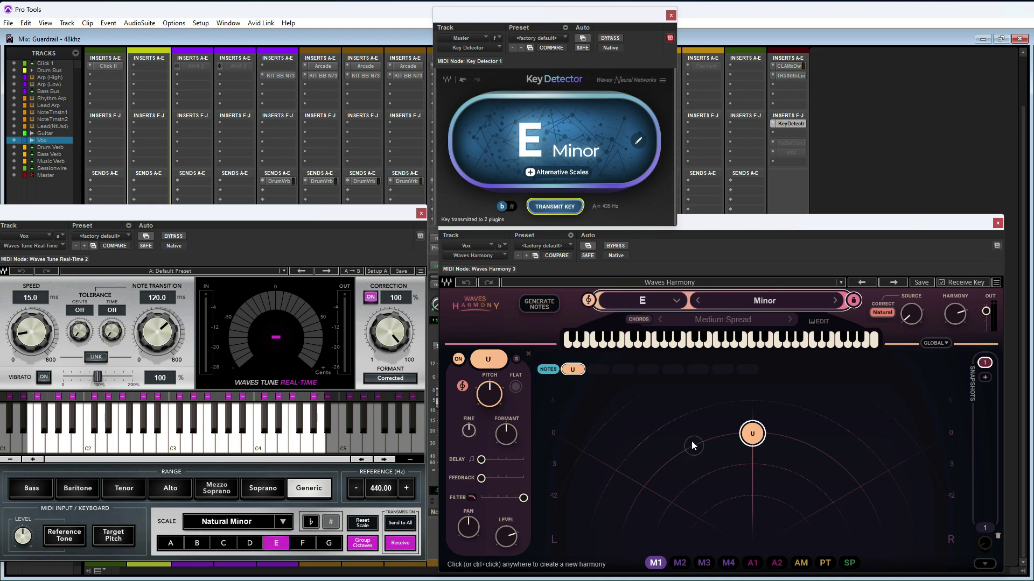